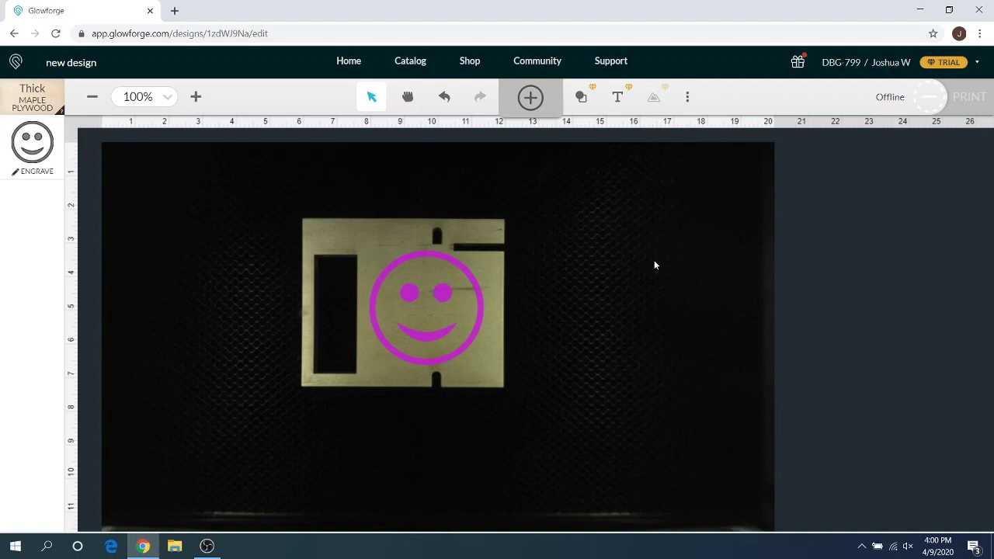
Step: Copy and paste the smiley, place the copy right of the plywood, and nudge the original
{"action": "left_click", "coordinate": [443, 301]}
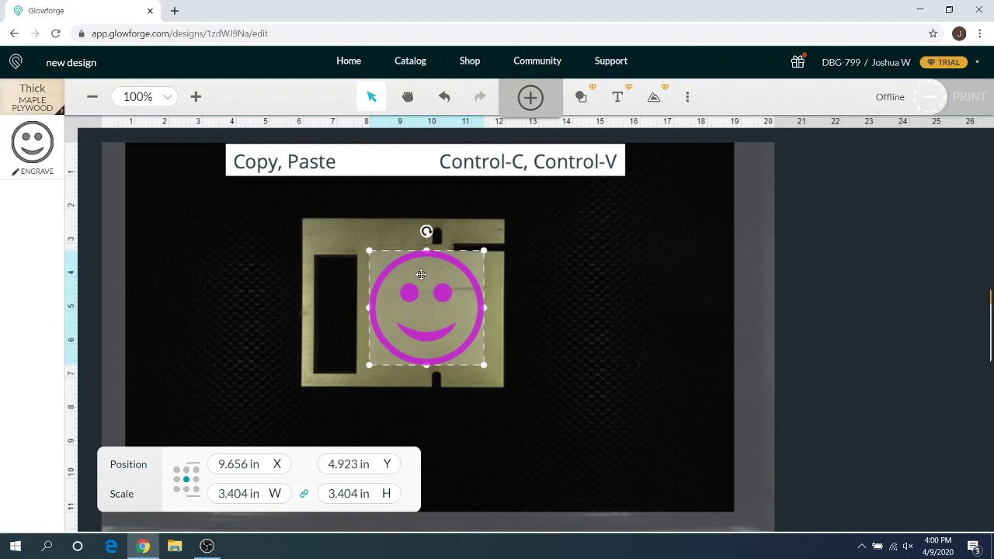
{"action": "key", "text": "ctrl+c"}
{"action": "key", "text": "ctrl+v"}
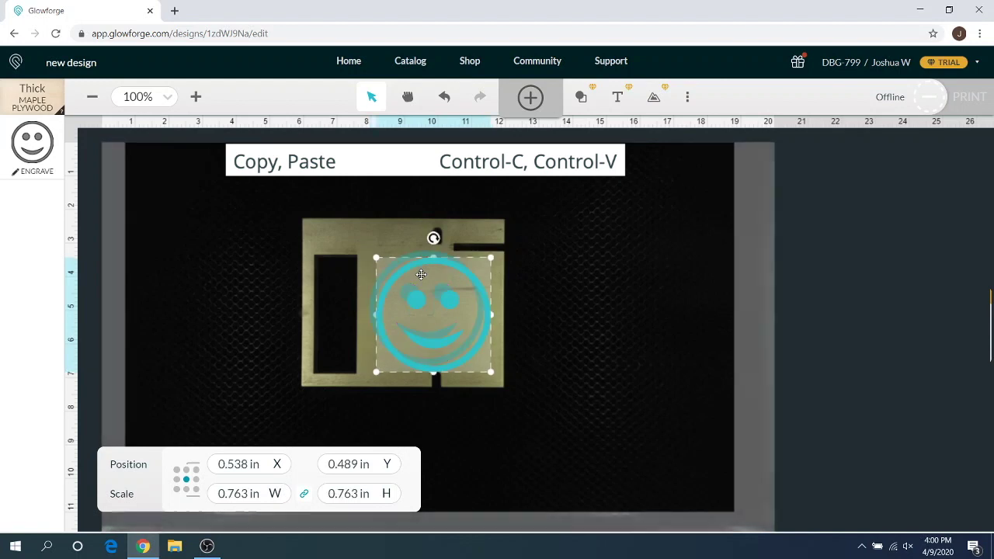
{"action": "mouse_move", "coordinate": [451, 330]}
{"action": "left_mouse_down"}
{"action": "mouse_move", "coordinate": [576, 340]}
{"action": "mouse_move", "coordinate": [576, 325]}
{"action": "left_mouse_up"}
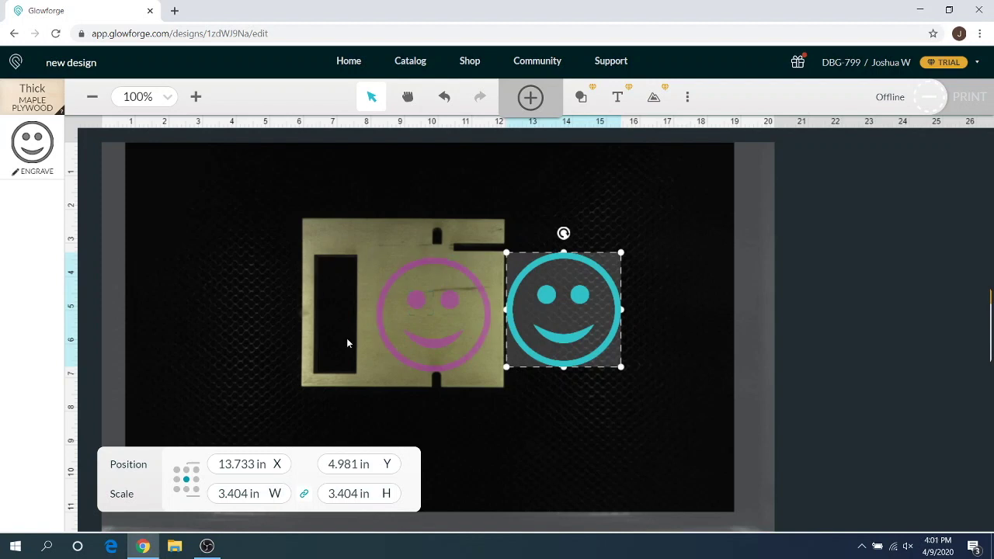
{"action": "left_click_drag", "start_coordinate": [446, 313], "coordinate": [435, 309]}
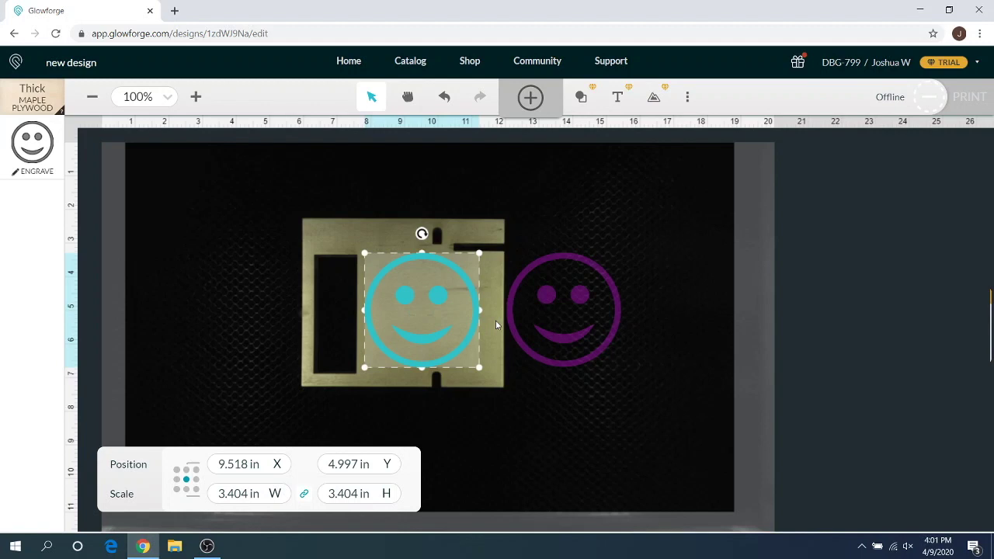
Step: Undo four times to remove both moves and the pasted copy, then deselect
{"action": "key", "text": "ctrl+z"}
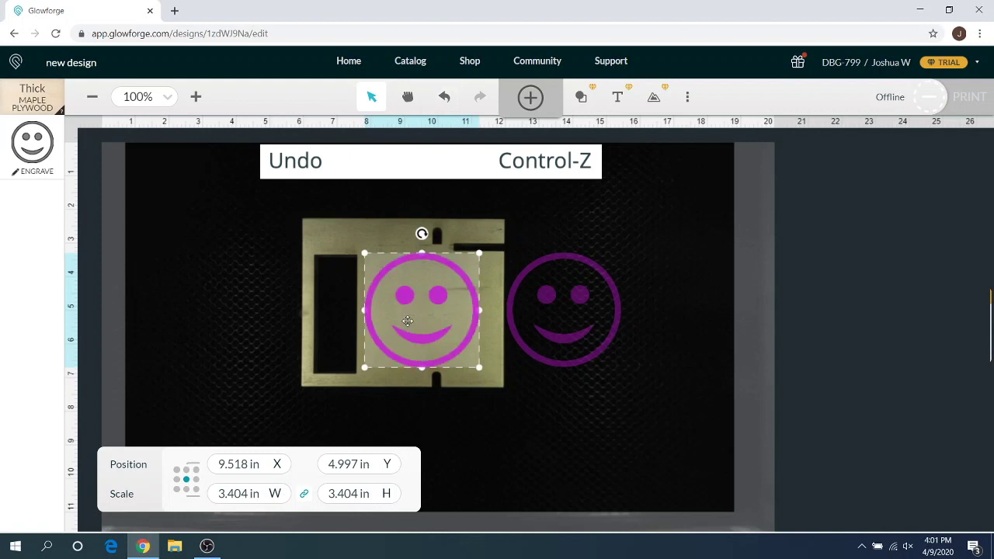
{"action": "key", "text": "ctrl+z"}
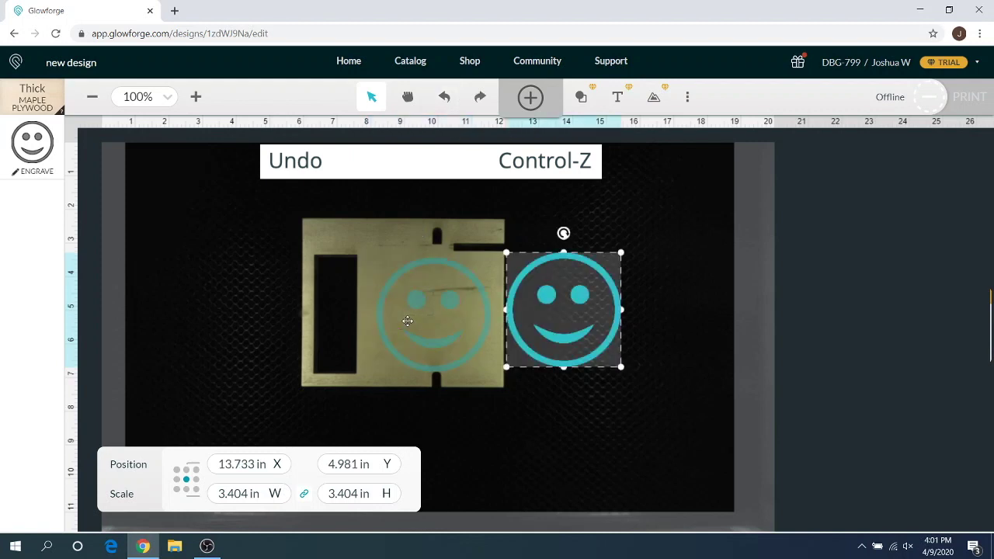
{"action": "key", "text": "ctrl+z"}
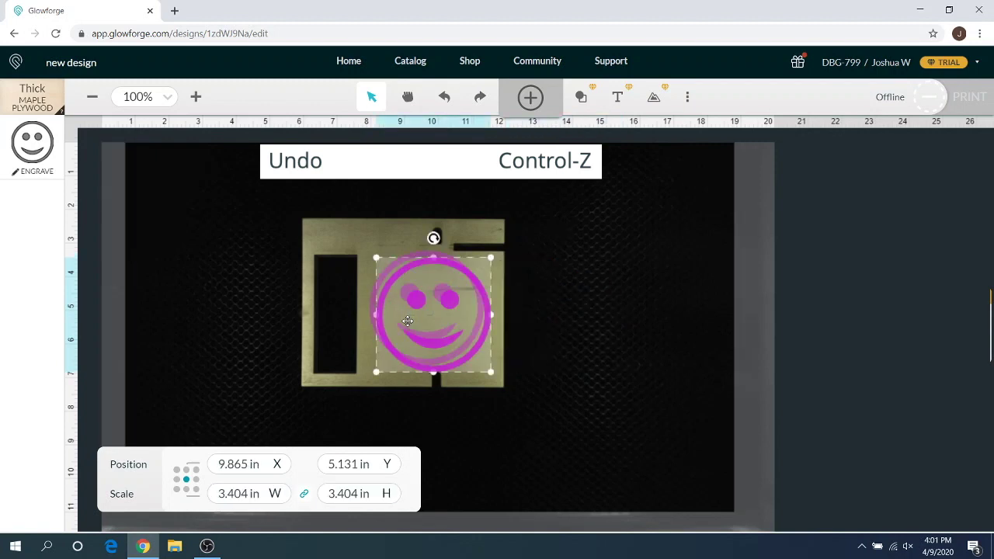
{"action": "key", "text": "ctrl+z"}
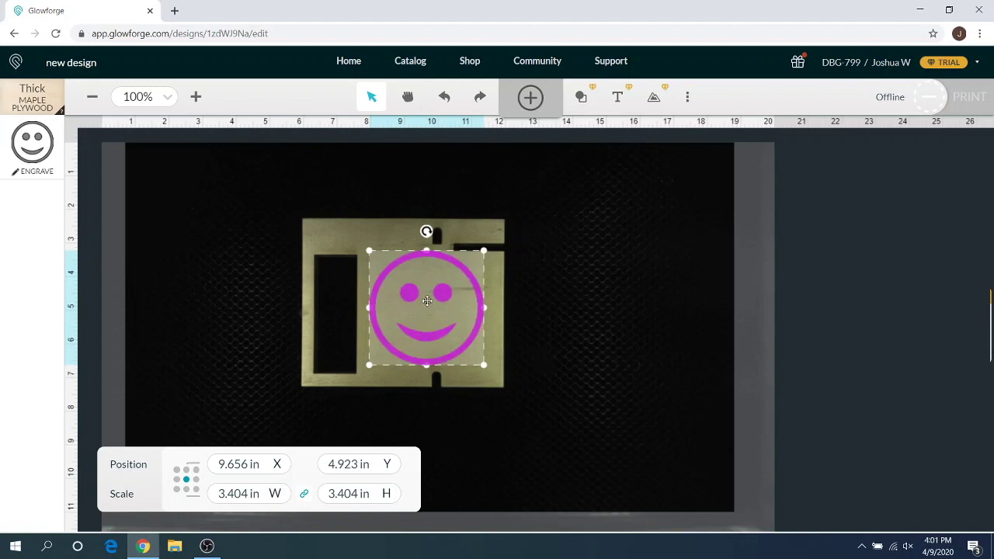
{"action": "left_click", "coordinate": [532, 279]}
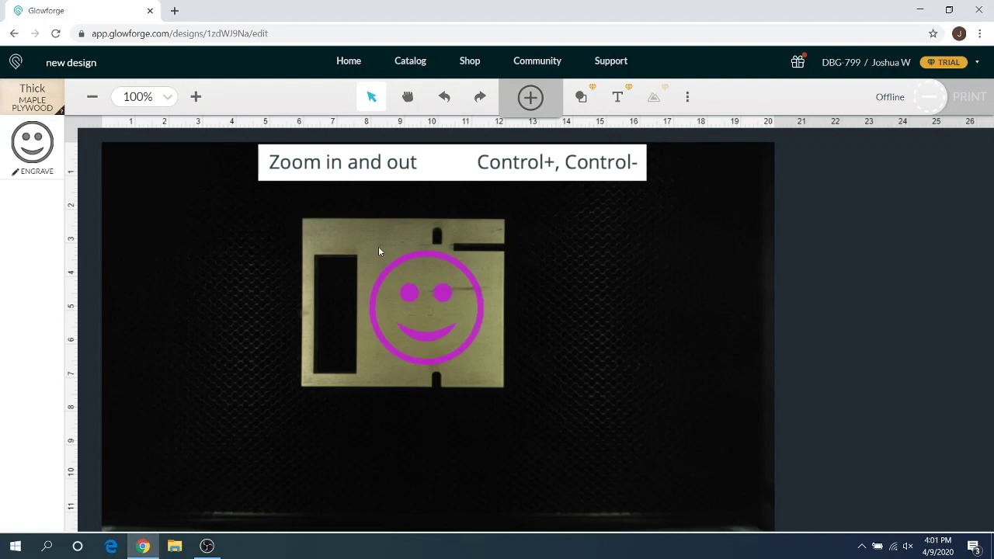
{"action": "key", "text": "ctrl+plus"}
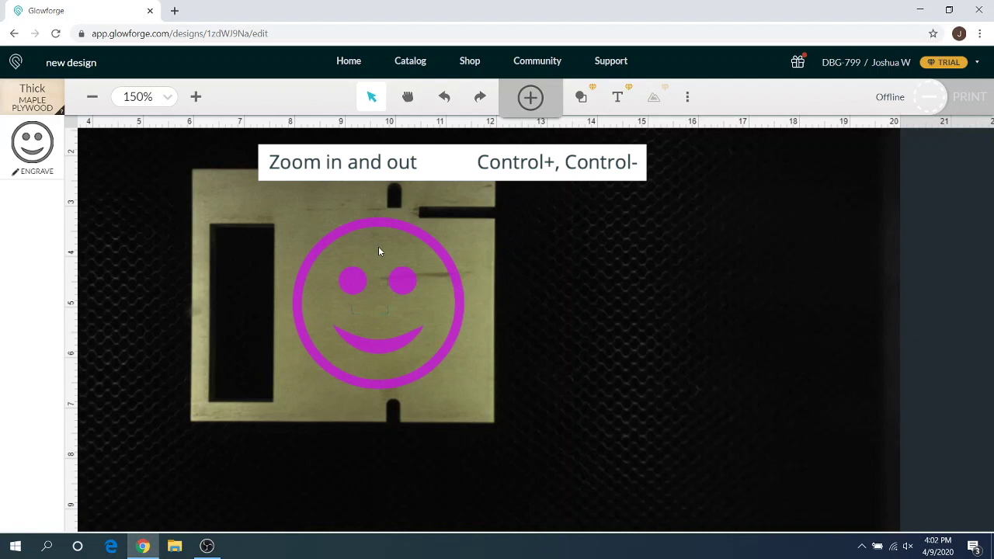
{"action": "key", "text": "ctrl+minus"}
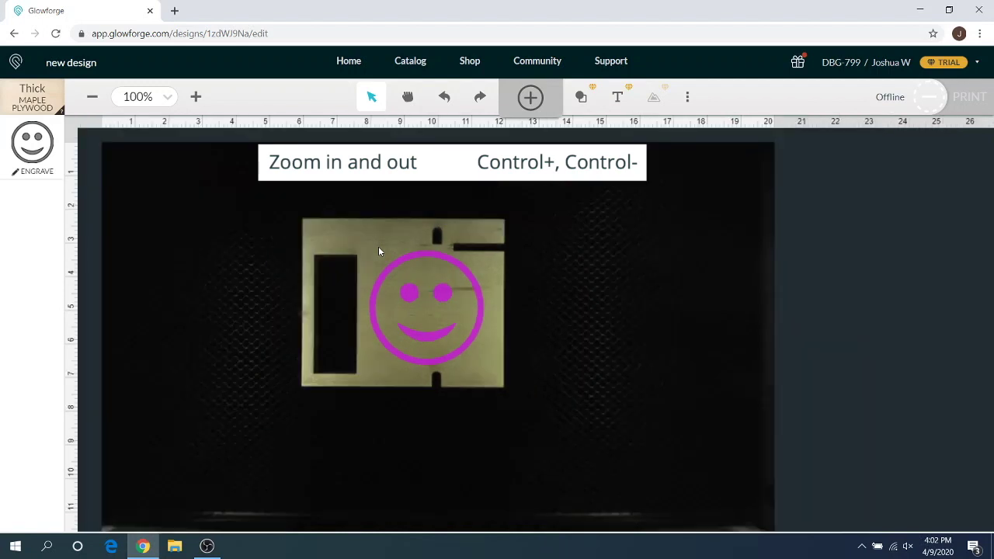
{"action": "key", "text": "ctrl+plus"}
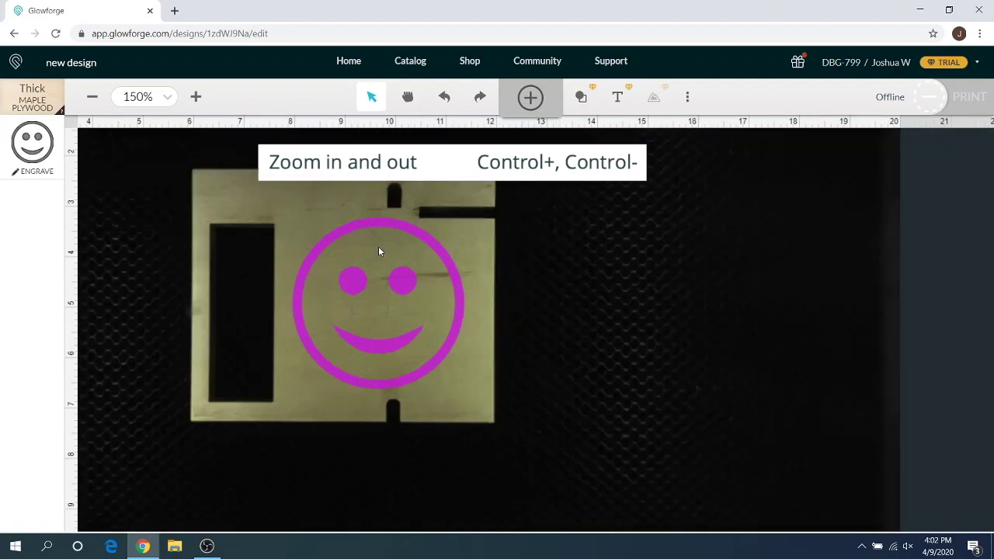
{"action": "key", "text": "ctrl+minus"}
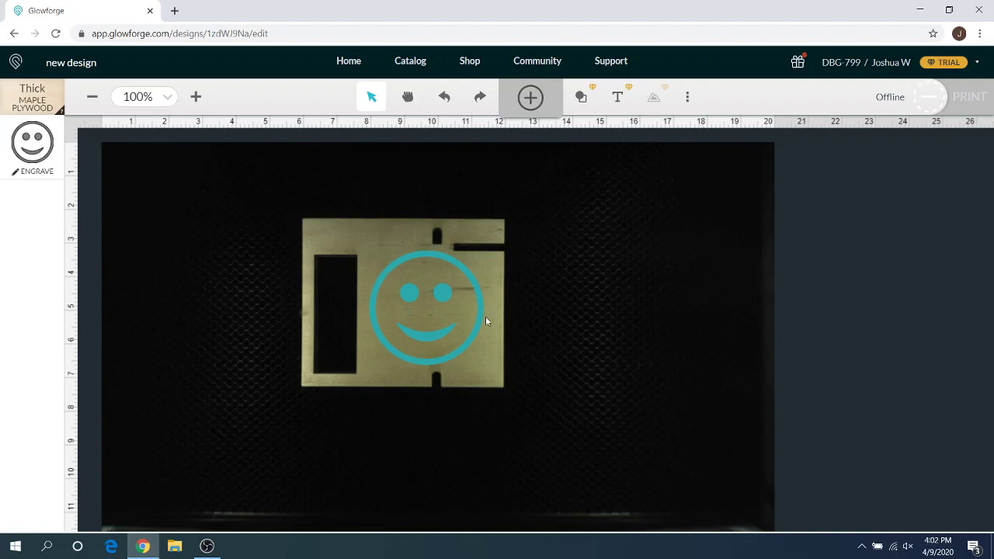
Step: Enlarge the smiley proportionally to about 3.66 in square, undoing the width and height stretches
{"action": "left_click", "coordinate": [437, 297]}
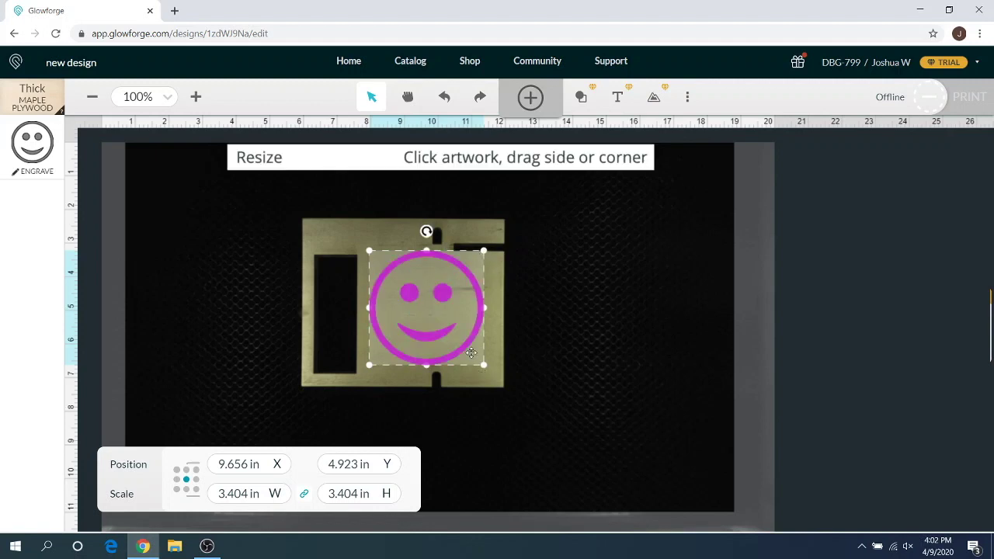
{"action": "mouse_move", "coordinate": [483, 364]}
{"action": "left_mouse_down"}
{"action": "mouse_move", "coordinate": [534, 406]}
{"action": "mouse_move", "coordinate": [503, 395]}
{"action": "mouse_move", "coordinate": [492, 374]}
{"action": "mouse_move", "coordinate": [566, 437]}
{"action": "mouse_move", "coordinate": [546, 427]}
{"action": "mouse_move", "coordinate": [504, 355]}
{"action": "mouse_move", "coordinate": [514, 378]}
{"action": "mouse_move", "coordinate": [492, 372]}
{"action": "left_mouse_up"}
{"action": "mouse_move", "coordinate": [495, 310]}
{"action": "left_mouse_down"}
{"action": "mouse_move", "coordinate": [547, 313]}
{"action": "mouse_move", "coordinate": [459, 312]}
{"action": "mouse_move", "coordinate": [597, 311]}
{"action": "mouse_move", "coordinate": [468, 310]}
{"action": "mouse_move", "coordinate": [590, 310]}
{"action": "mouse_move", "coordinate": [544, 302]}
{"action": "mouse_move", "coordinate": [594, 310]}
{"action": "mouse_move", "coordinate": [493, 303]}
{"action": "mouse_move", "coordinate": [598, 309]}
{"action": "mouse_move", "coordinate": [472, 303]}
{"action": "mouse_move", "coordinate": [562, 301]}
{"action": "left_mouse_up"}
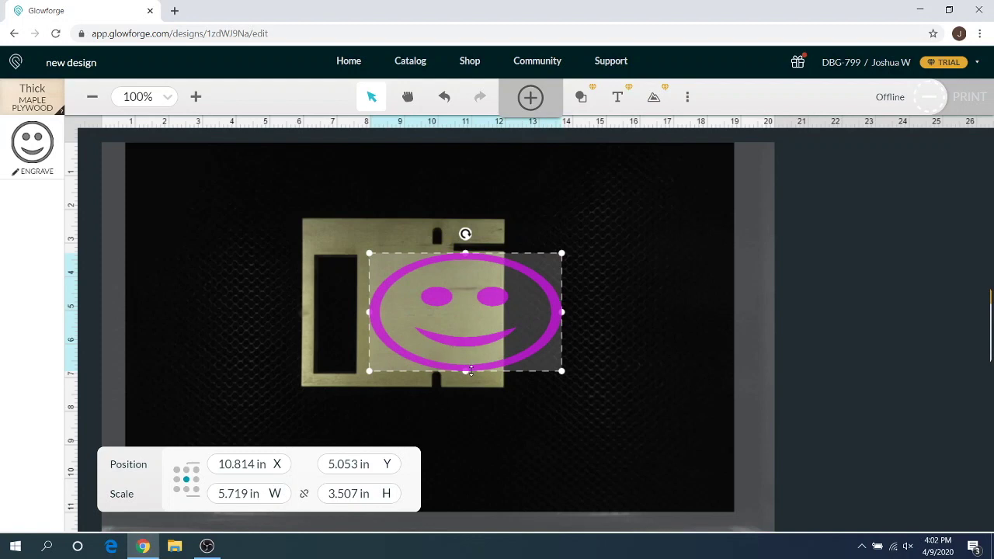
{"action": "mouse_move", "coordinate": [465, 372]}
{"action": "left_mouse_down"}
{"action": "mouse_move", "coordinate": [469, 431]}
{"action": "mouse_move", "coordinate": [465, 284]}
{"action": "mouse_move", "coordinate": [465, 382]}
{"action": "mouse_move", "coordinate": [465, 362]}
{"action": "left_mouse_up"}
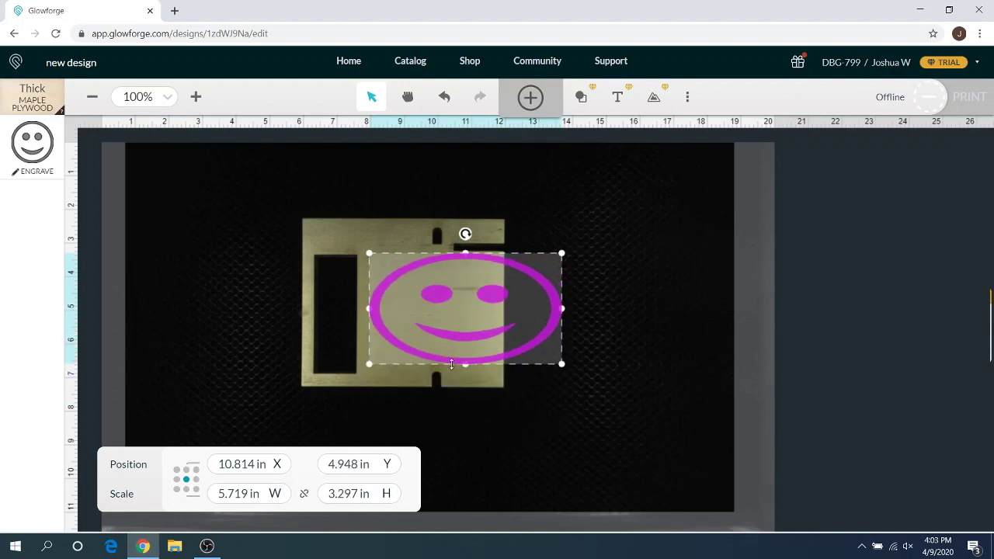
{"action": "left_click", "coordinate": [446, 101]}
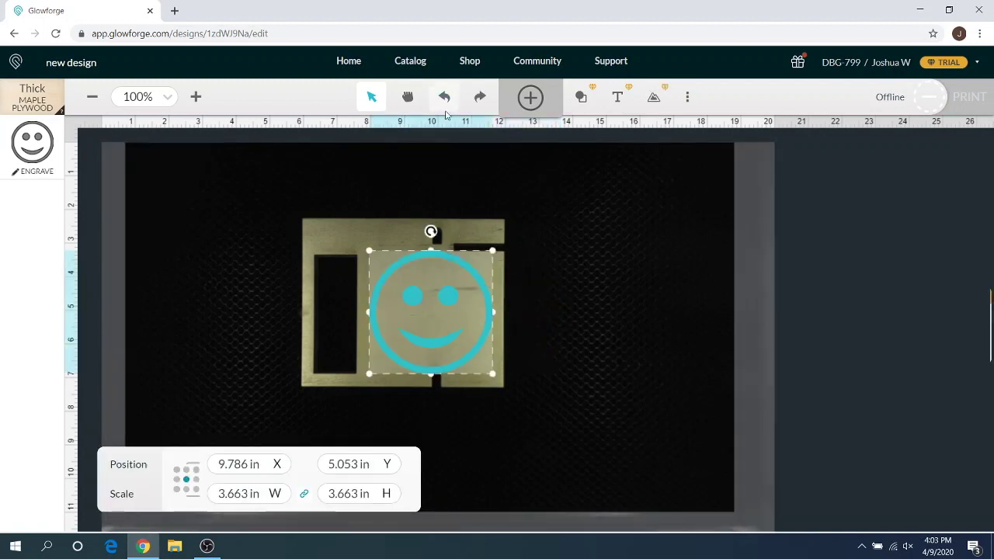
Step: Shift the smiley slightly left to X 9.478 in, Y 5.014 in and deselect it
{"action": "left_click", "coordinate": [539, 317]}
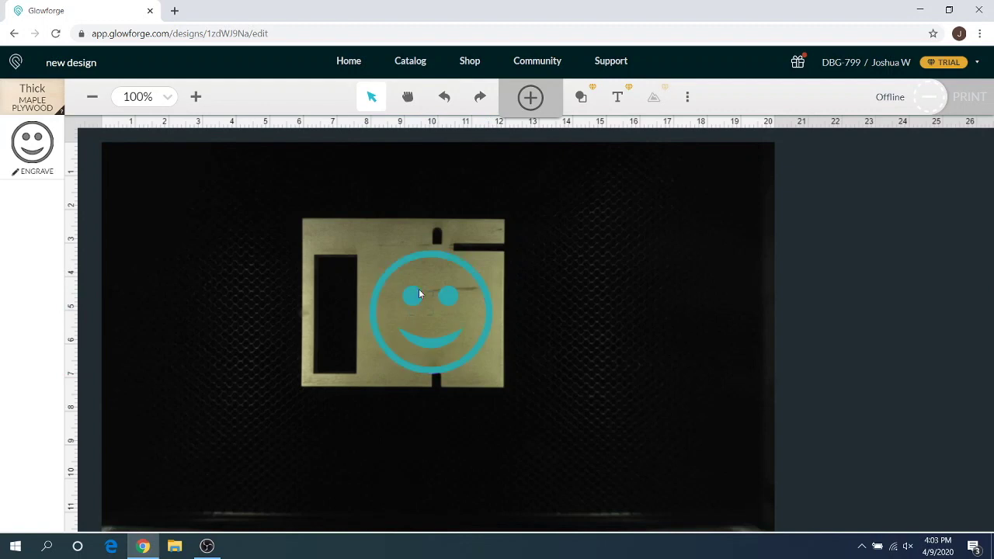
{"action": "left_click_drag", "start_coordinate": [419, 293], "coordinate": [409, 292]}
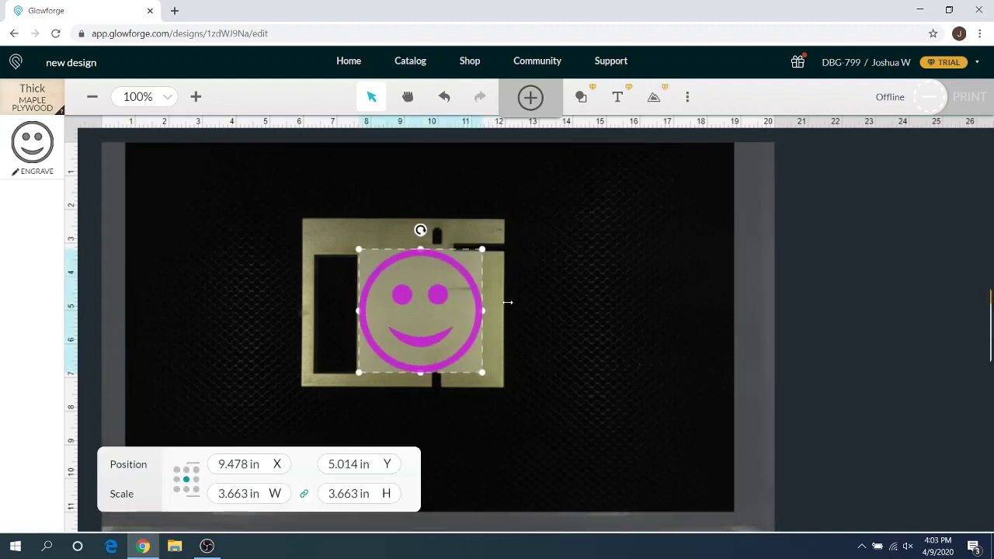
{"action": "left_click", "coordinate": [511, 301]}
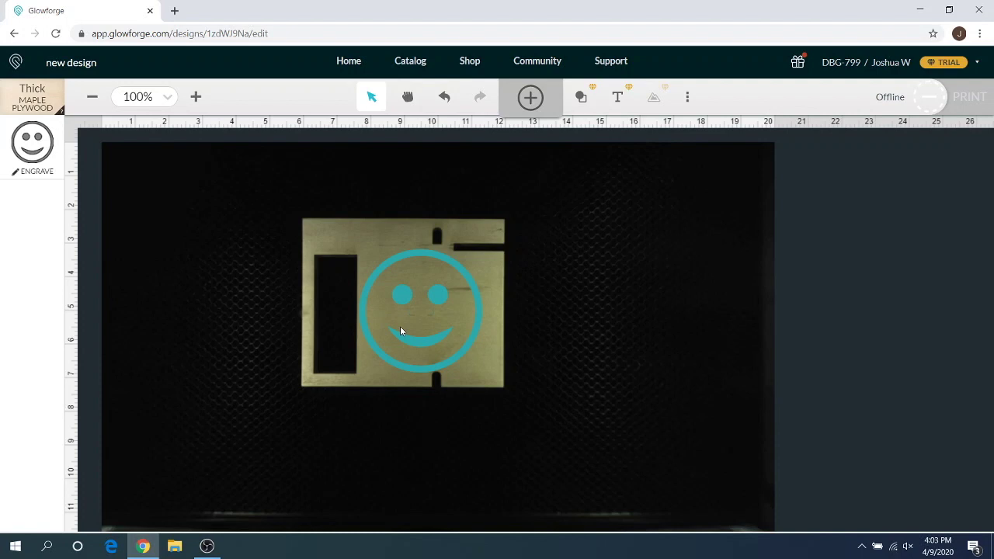
Step: Rotate the smiley about 30 degrees and back, then move it to the bed's lower right
{"action": "left_click", "coordinate": [449, 300]}
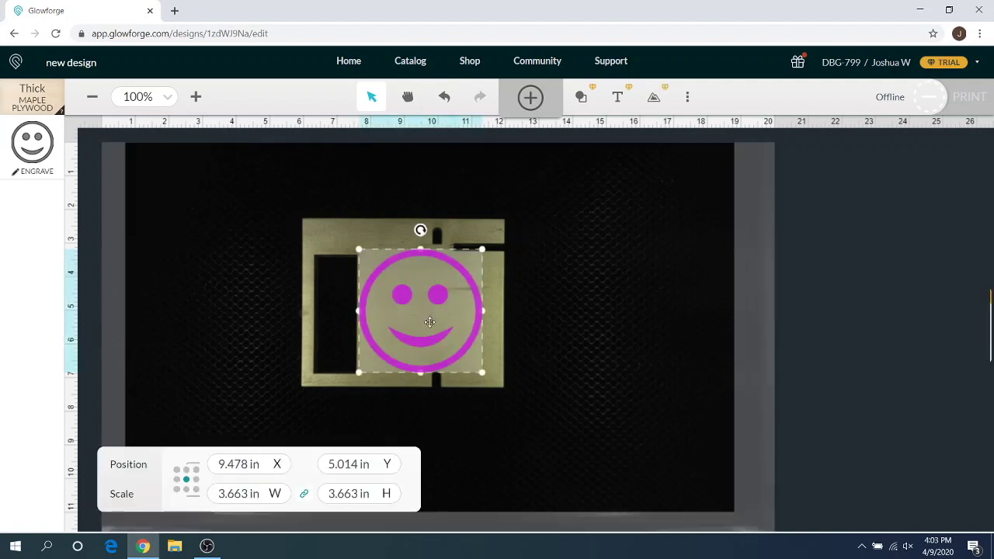
{"action": "mouse_move", "coordinate": [420, 230]}
{"action": "left_mouse_down"}
{"action": "mouse_move", "coordinate": [481, 258]}
{"action": "mouse_move", "coordinate": [371, 246]}
{"action": "mouse_move", "coordinate": [459, 239]}
{"action": "mouse_move", "coordinate": [417, 230]}
{"action": "left_mouse_up"}
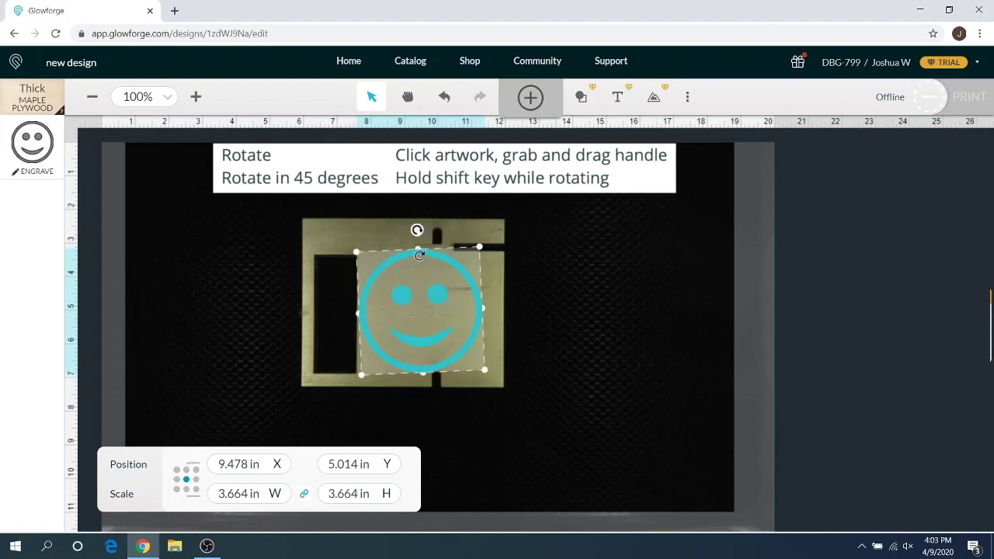
{"action": "mouse_move", "coordinate": [416, 230]}
{"action": "left_mouse_down"}
{"action": "mouse_move", "coordinate": [519, 329]}
{"action": "mouse_move", "coordinate": [478, 253]}
{"action": "mouse_move", "coordinate": [520, 311]}
{"action": "mouse_move", "coordinate": [422, 228]}
{"action": "mouse_move", "coordinate": [496, 273]}
{"action": "mouse_move", "coordinate": [517, 333]}
{"action": "mouse_move", "coordinate": [490, 389]}
{"action": "mouse_move", "coordinate": [421, 411]}
{"action": "mouse_move", "coordinate": [360, 391]}
{"action": "mouse_move", "coordinate": [325, 339]}
{"action": "mouse_move", "coordinate": [333, 275]}
{"action": "mouse_move", "coordinate": [420, 230]}
{"action": "left_mouse_up"}
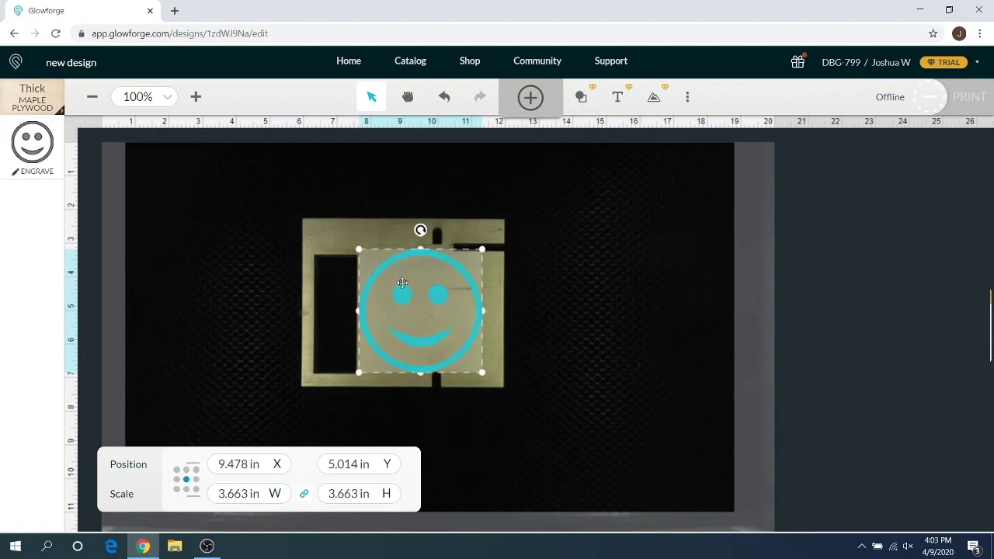
{"action": "left_click_drag", "start_coordinate": [426, 302], "coordinate": [663, 435]}
{"action": "left_click", "coordinate": [196, 96]}
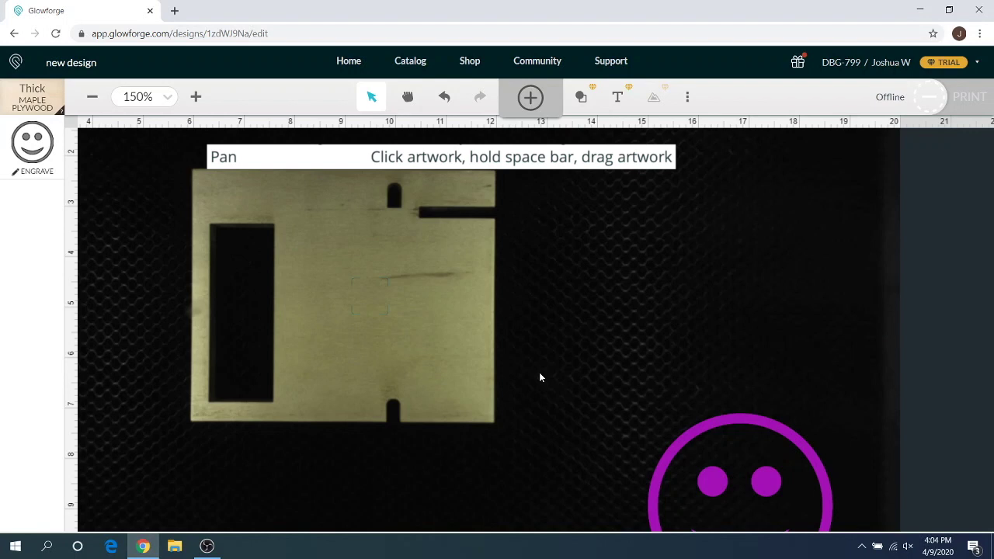
{"action": "left_click", "coordinate": [697, 439]}
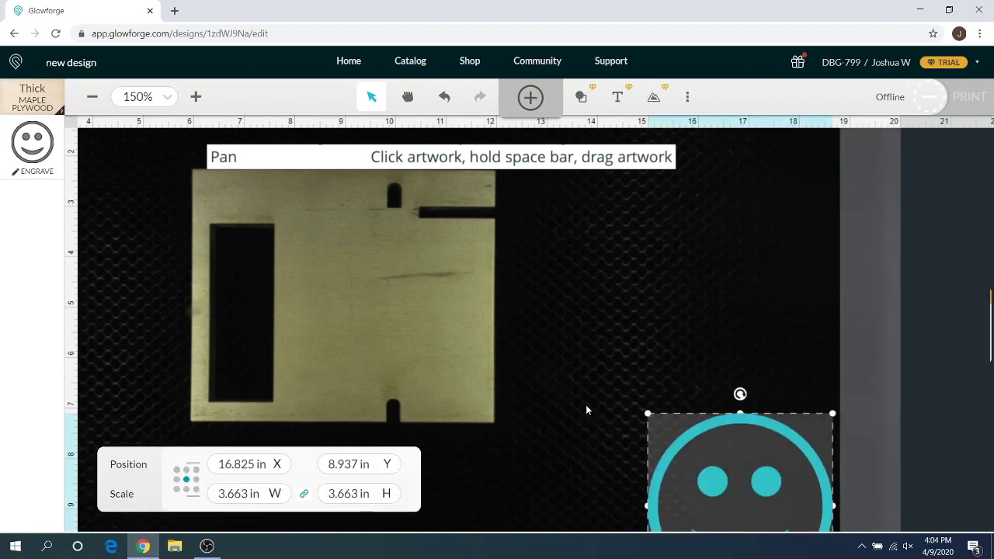
{"action": "key", "text": "space"}
{"action": "scroll", "coordinate": [700, 412], "scroll_direction": "down", "scroll_amount": 3}
{"action": "scroll", "coordinate": [701, 411], "scroll_direction": "right", "scroll_amount": 4}
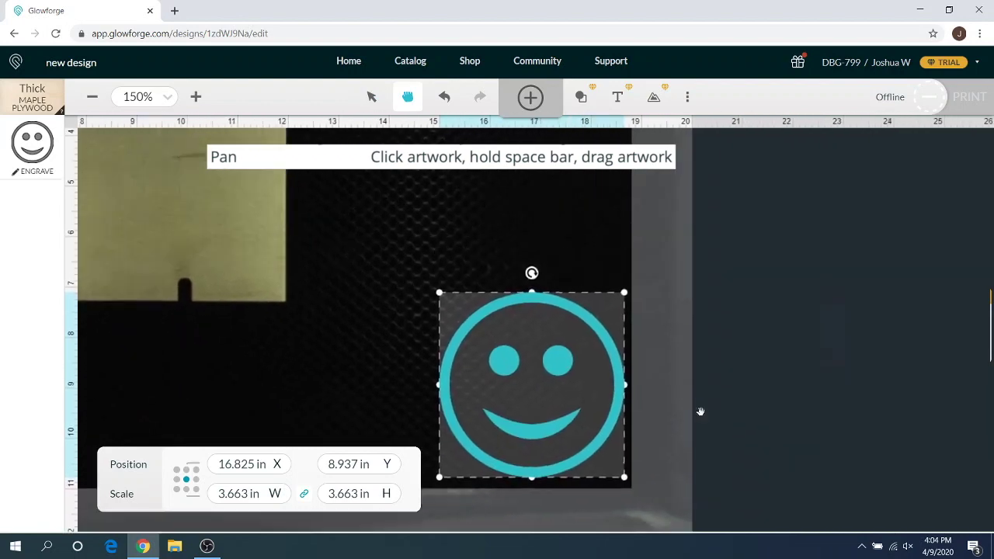
{"action": "scroll", "coordinate": [700, 411], "scroll_direction": "left", "scroll_amount": 2}
{"action": "scroll", "coordinate": [660, 373], "scroll_direction": "right", "scroll_amount": 2}
{"action": "scroll", "coordinate": [606, 326], "scroll_direction": "left", "scroll_amount": 4}
{"action": "scroll", "coordinate": [550, 287], "scroll_direction": "right", "scroll_amount": 3}
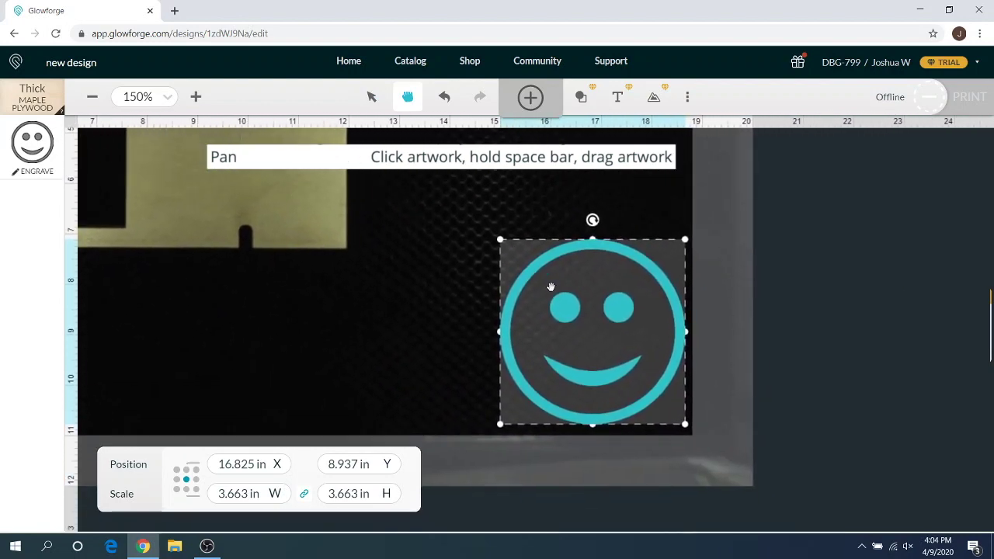
{"action": "mouse_move", "coordinate": [551, 288]}
{"action": "left_mouse_down"}
{"action": "mouse_move", "coordinate": [733, 413]}
{"action": "mouse_move", "coordinate": [554, 304]}
{"action": "mouse_move", "coordinate": [734, 406]}
{"action": "mouse_move", "coordinate": [773, 407]}
{"action": "left_mouse_up"}
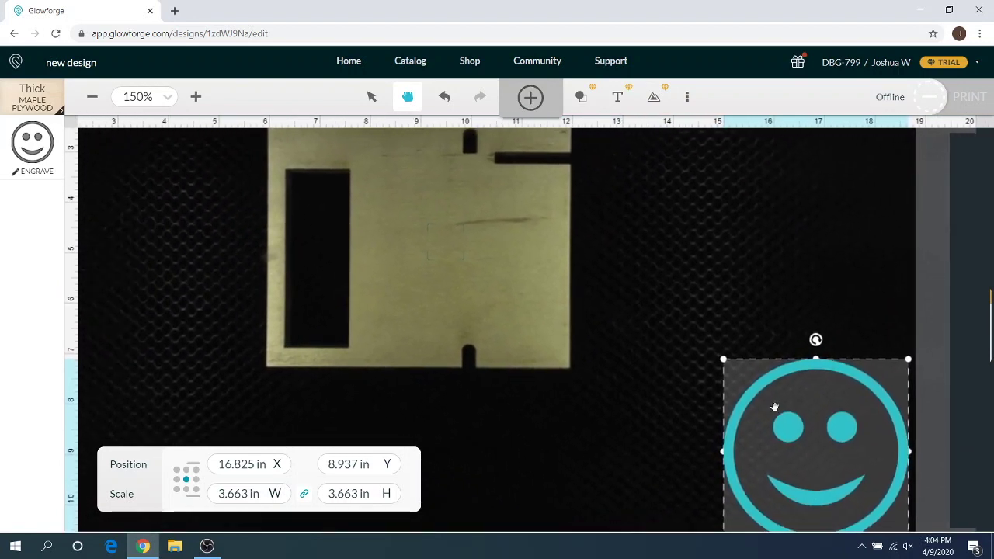
{"action": "key", "text": "space"}
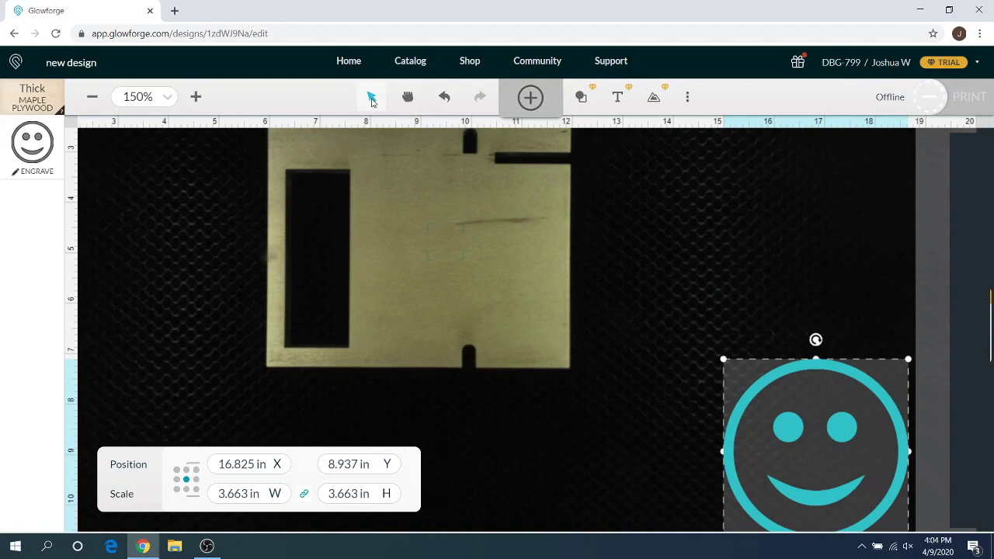
{"action": "left_click", "coordinate": [92, 96]}
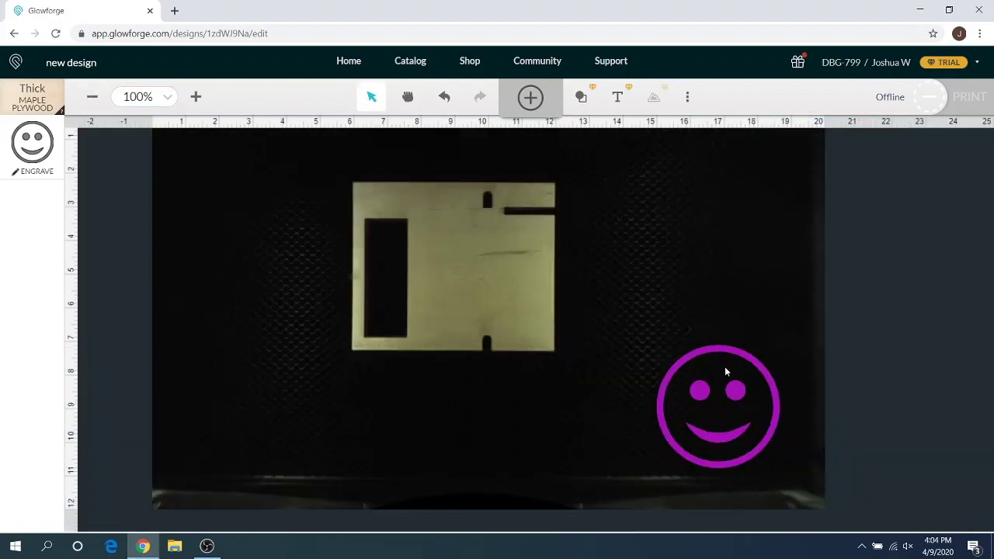
Step: Drag the smiley back over the plywood and nudge it left with four Left-arrow presses
{"action": "mouse_move", "coordinate": [696, 368]}
{"action": "left_mouse_down"}
{"action": "mouse_move", "coordinate": [473, 258]}
{"action": "mouse_move", "coordinate": [491, 255]}
{"action": "left_mouse_up"}
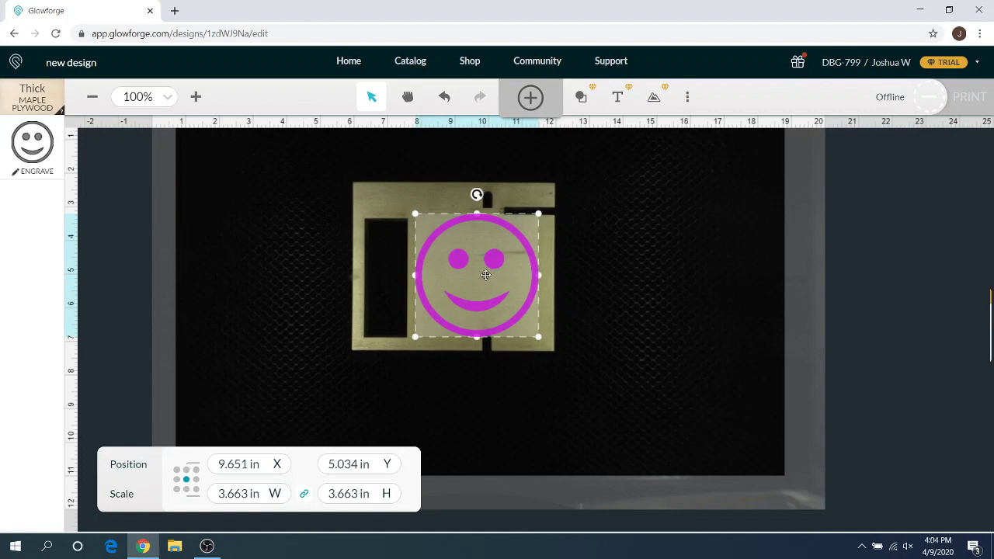
{"action": "mouse_move", "coordinate": [485, 274]}
{"action": "left_mouse_down"}
{"action": "mouse_move", "coordinate": [527, 284]}
{"action": "mouse_move", "coordinate": [535, 274]}
{"action": "left_mouse_up"}
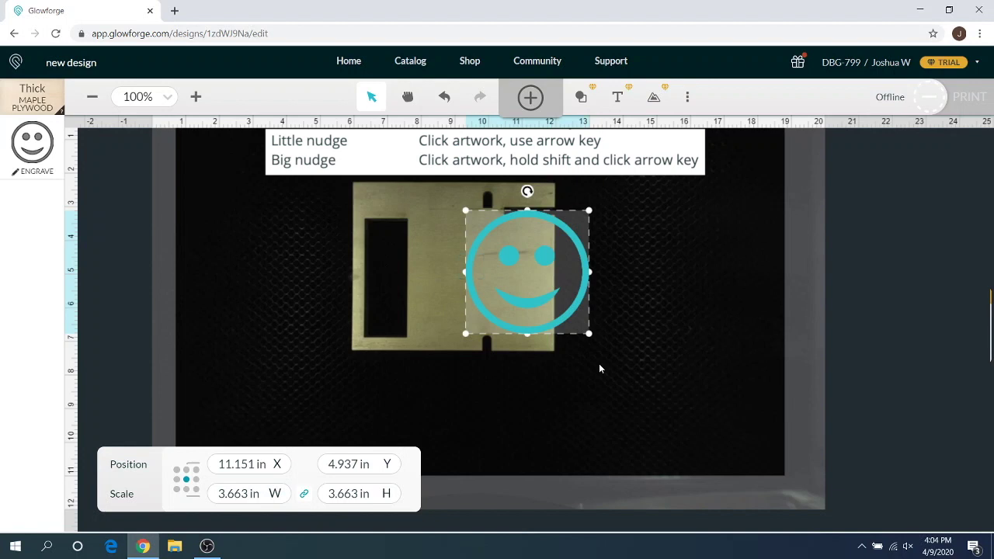
{"action": "key", "text": "Left"}
{"action": "key", "text": "Left"}
{"action": "key", "text": "Left"}
{"action": "key", "text": "Left"}
{"action": "key", "text": "Left"}
{"action": "key", "text": "Left"}
{"action": "key", "text": "Left"}
{"action": "key", "text": "Left"}
{"action": "key", "text": "Left"}
{"action": "key", "text": "Left"}
{"action": "key", "text": "Left"}
{"action": "key", "text": "Left"}
{"action": "key", "text": "Left"}
{"action": "key", "text": "Left"}
{"action": "key", "text": "Left"}
{"action": "key", "text": "Left"}
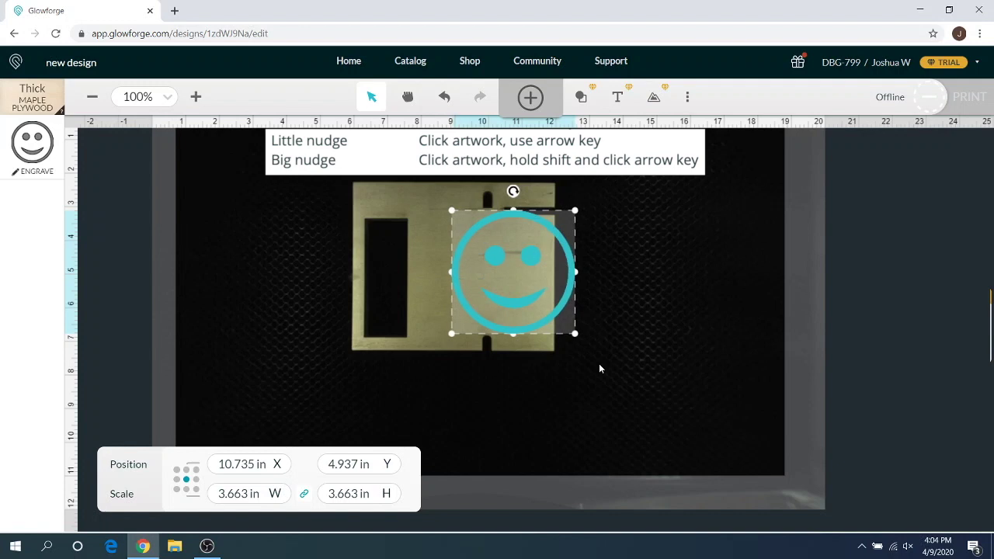
{"action": "key", "text": "Left"}
{"action": "key", "text": "Left"}
{"action": "key", "text": "Left"}
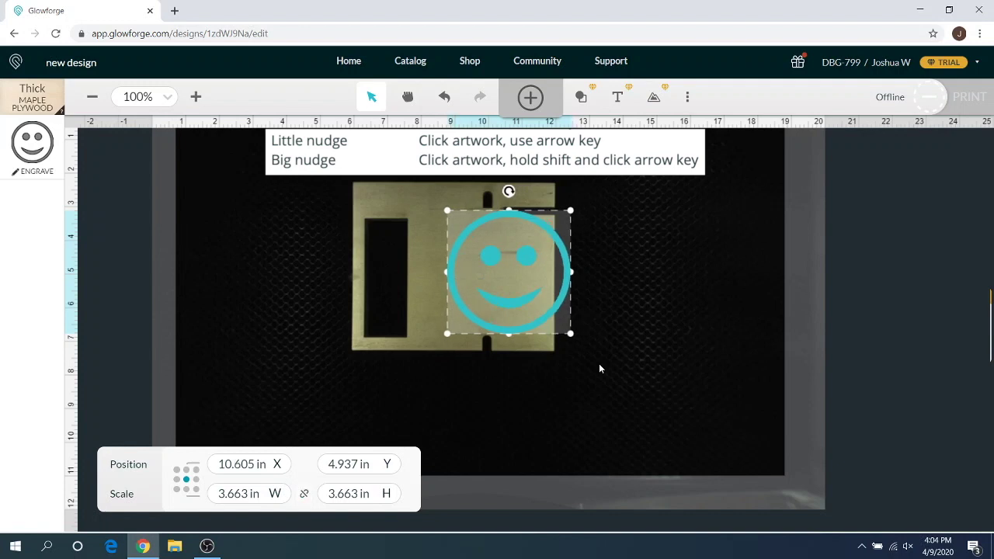
{"action": "key", "text": "Left"}
{"action": "key", "text": "Left"}
{"action": "key", "text": "Left"}
{"action": "key", "text": "Left"}
{"action": "key", "text": "Left"}
{"action": "key", "text": "Left"}
{"action": "key", "text": "Left"}
{"action": "key", "text": "Left"}
{"action": "key", "text": "Left"}
{"action": "key", "text": "Left"}
{"action": "key", "text": "Left"}
{"action": "key", "text": "Left"}
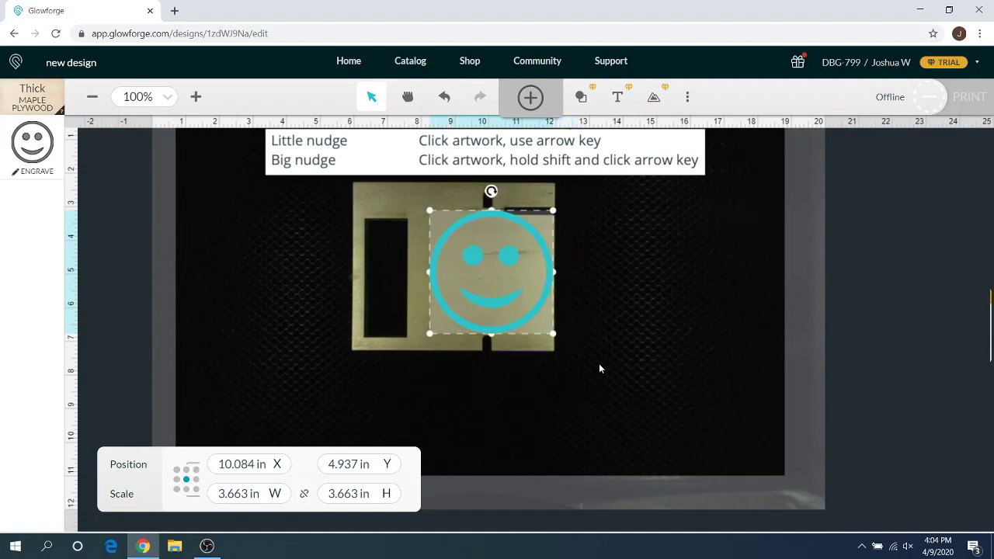
{"action": "key", "text": "Left"}
{"action": "key", "text": "Left"}
{"action": "key", "text": "Left"}
{"action": "key", "text": "Left"}
{"action": "key", "text": "Left"}
{"action": "key", "text": "Left"}
{"action": "key", "text": "Left"}
{"action": "key", "text": "Left"}
{"action": "key", "text": "Left"}
{"action": "key", "text": "Left"}
{"action": "key", "text": "Left"}
{"action": "key", "text": "Left"}
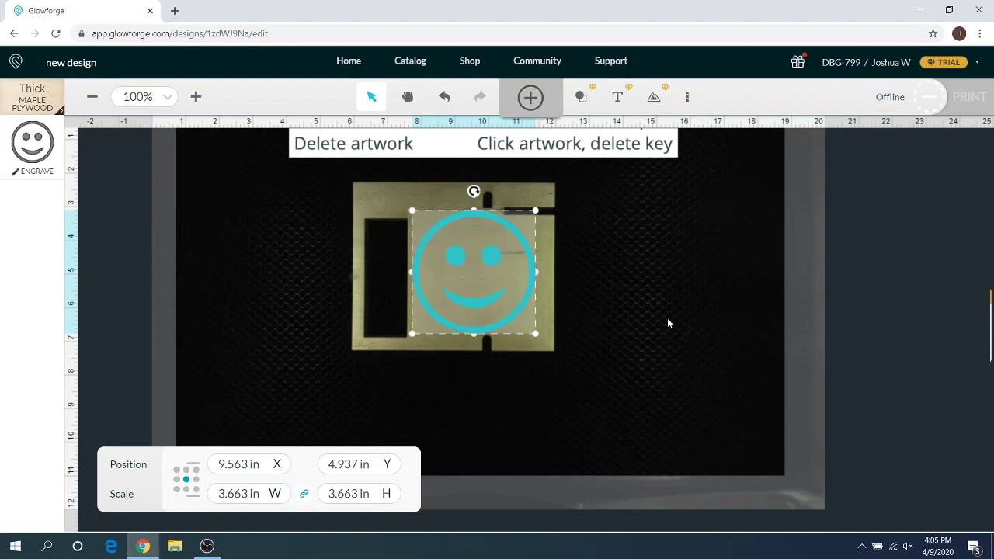
Step: Delete the selected smiley artwork with the Delete key
{"action": "key", "text": "Delete"}
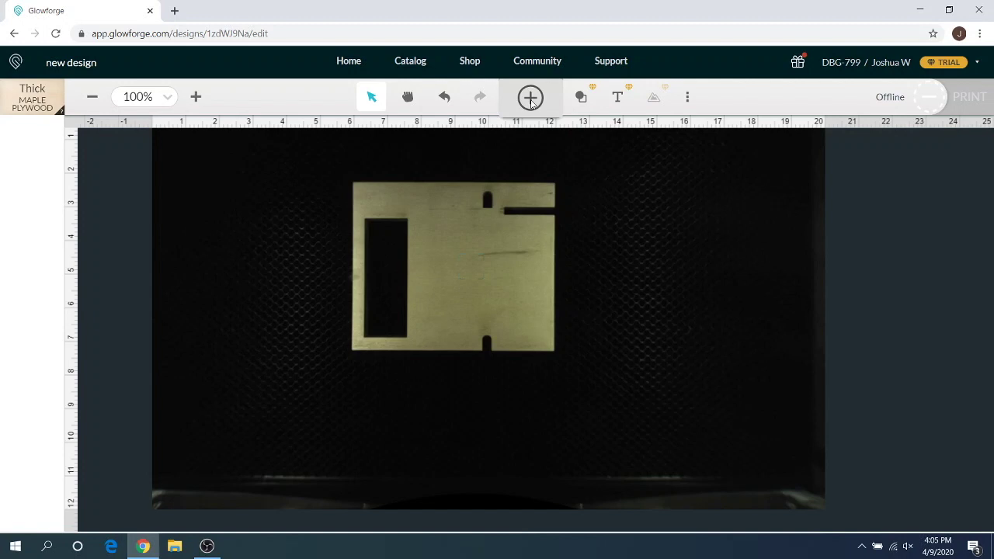
{"action": "left_click", "coordinate": [531, 99]}
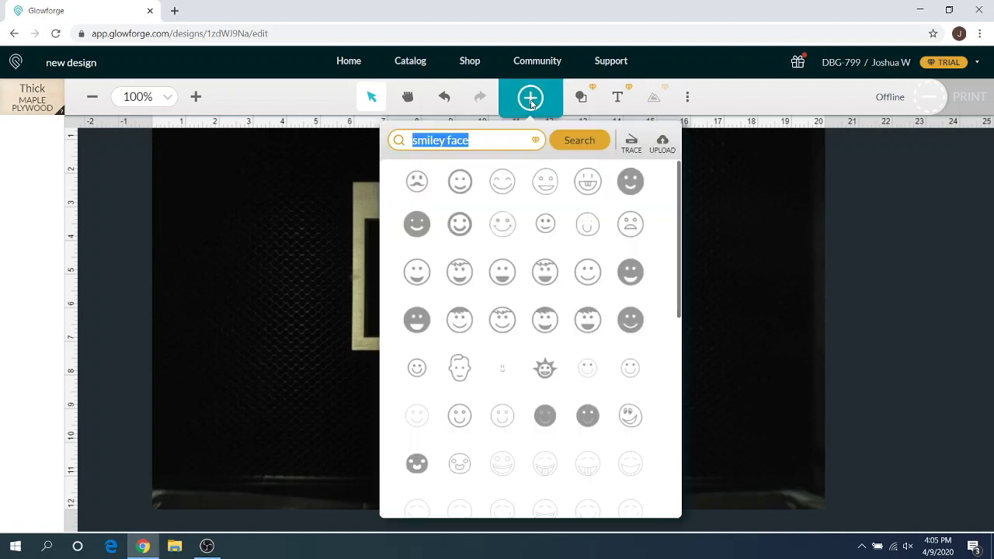
{"action": "left_click", "coordinate": [632, 146]}
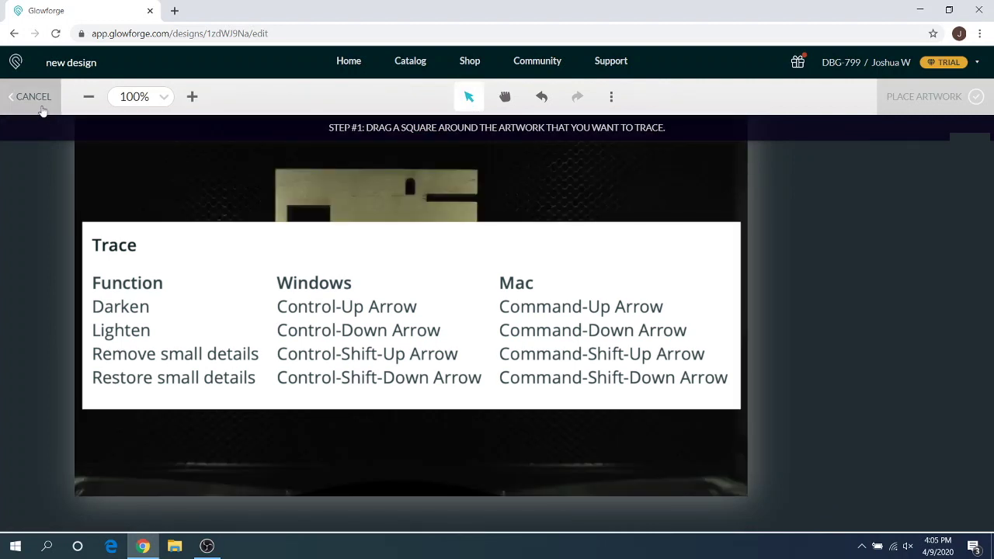
{"action": "left_click", "coordinate": [41, 97]}
{"action": "key", "text": "Escape"}
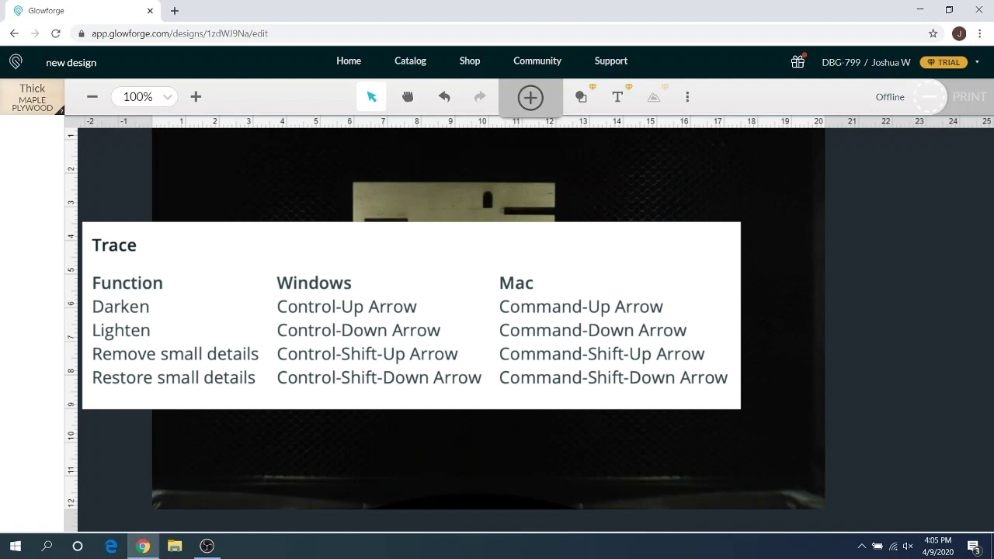